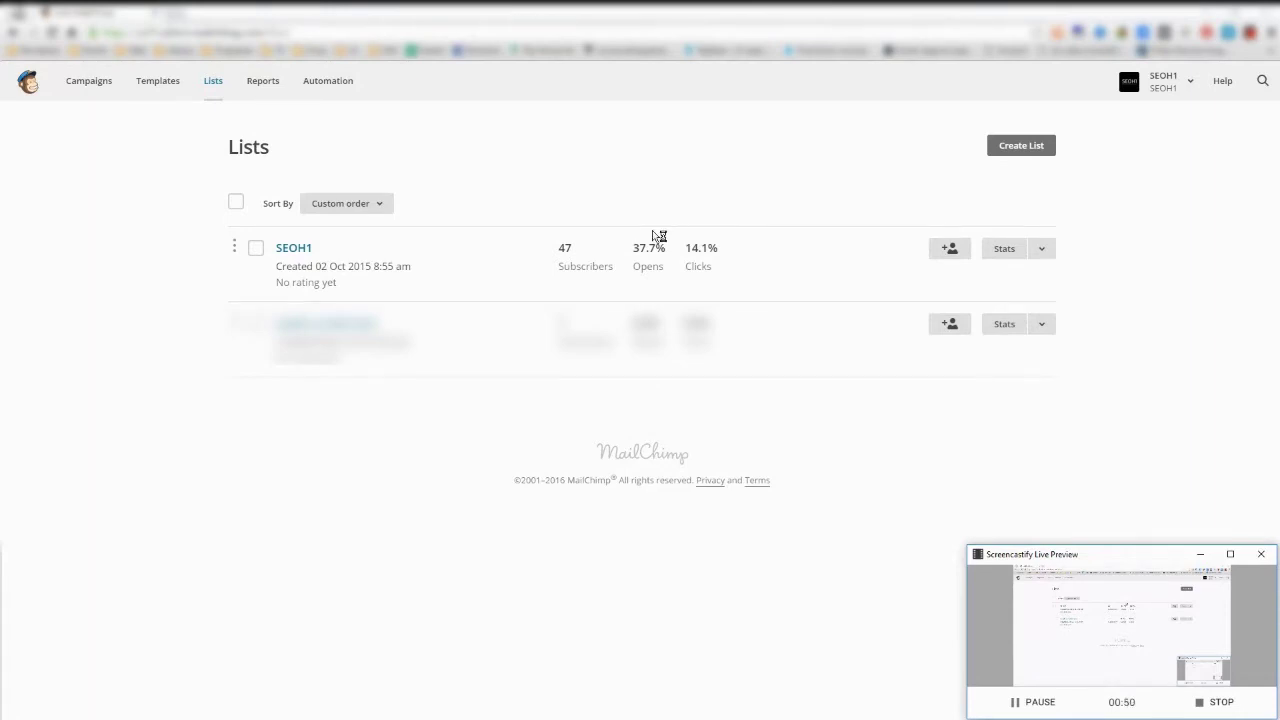
Open the SEOH1 list and start creating a new subscriber segment.
click(300, 253)
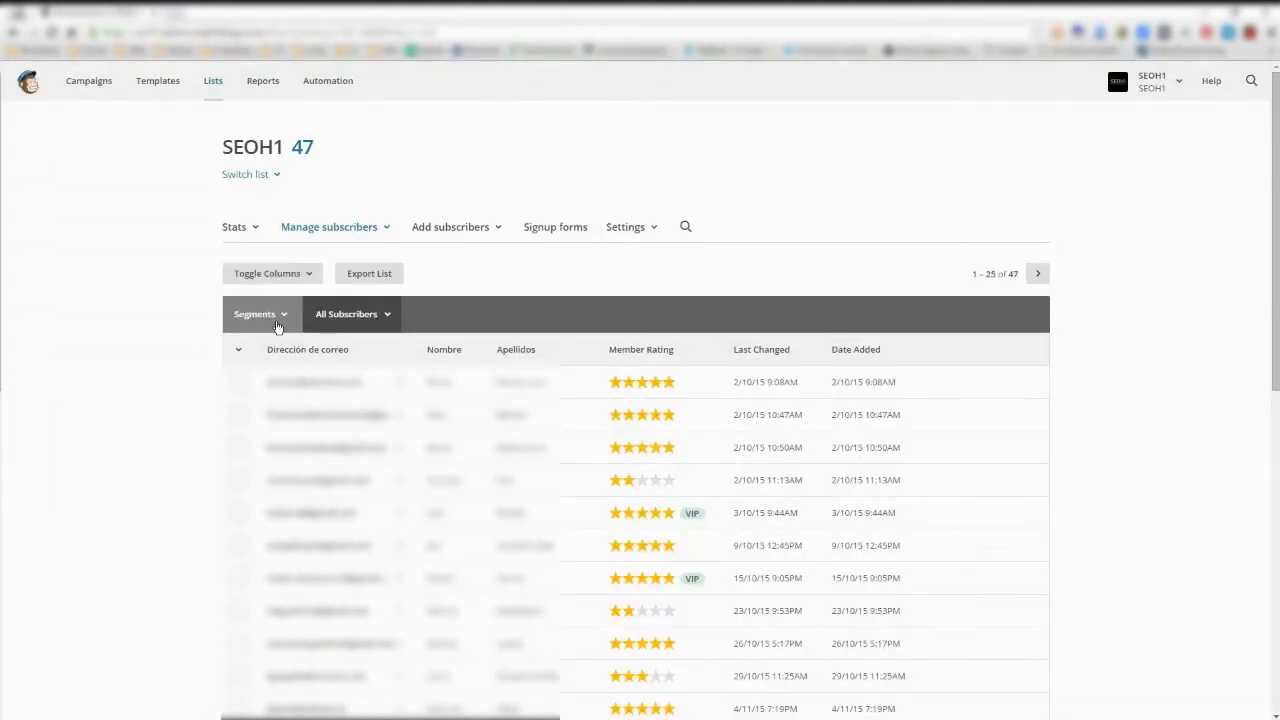
click(278, 326)
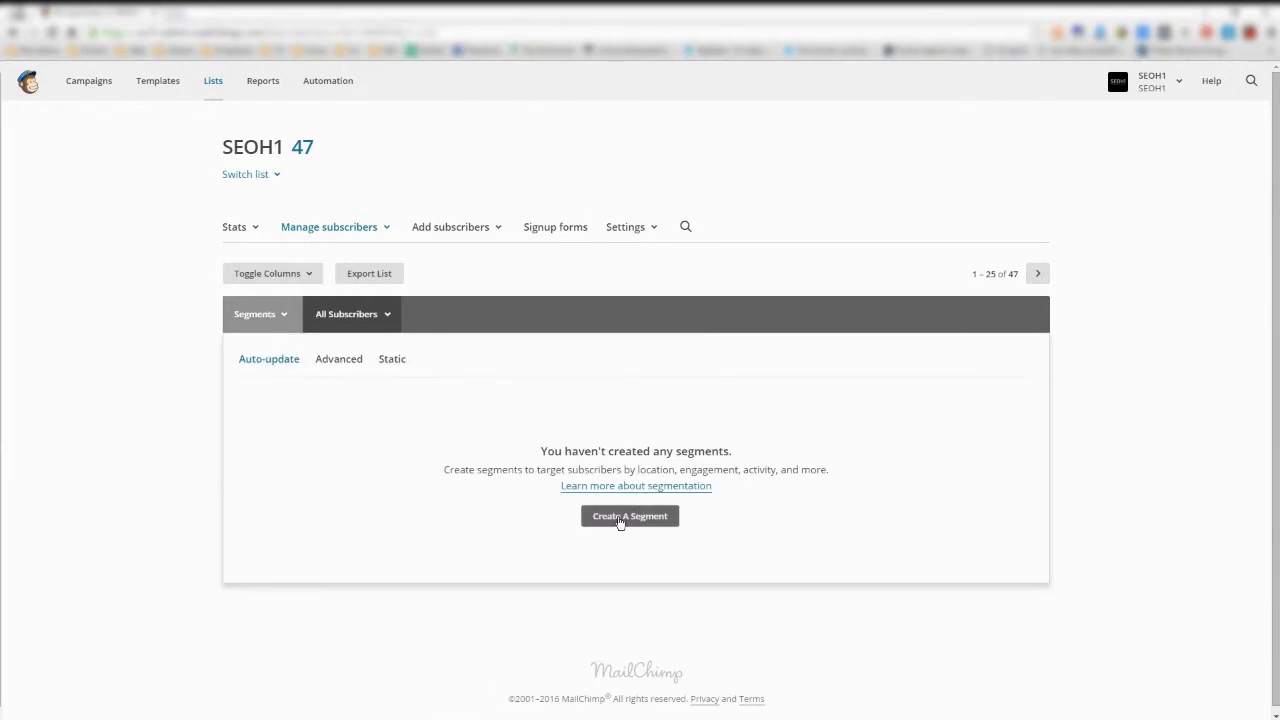
click(620, 520)
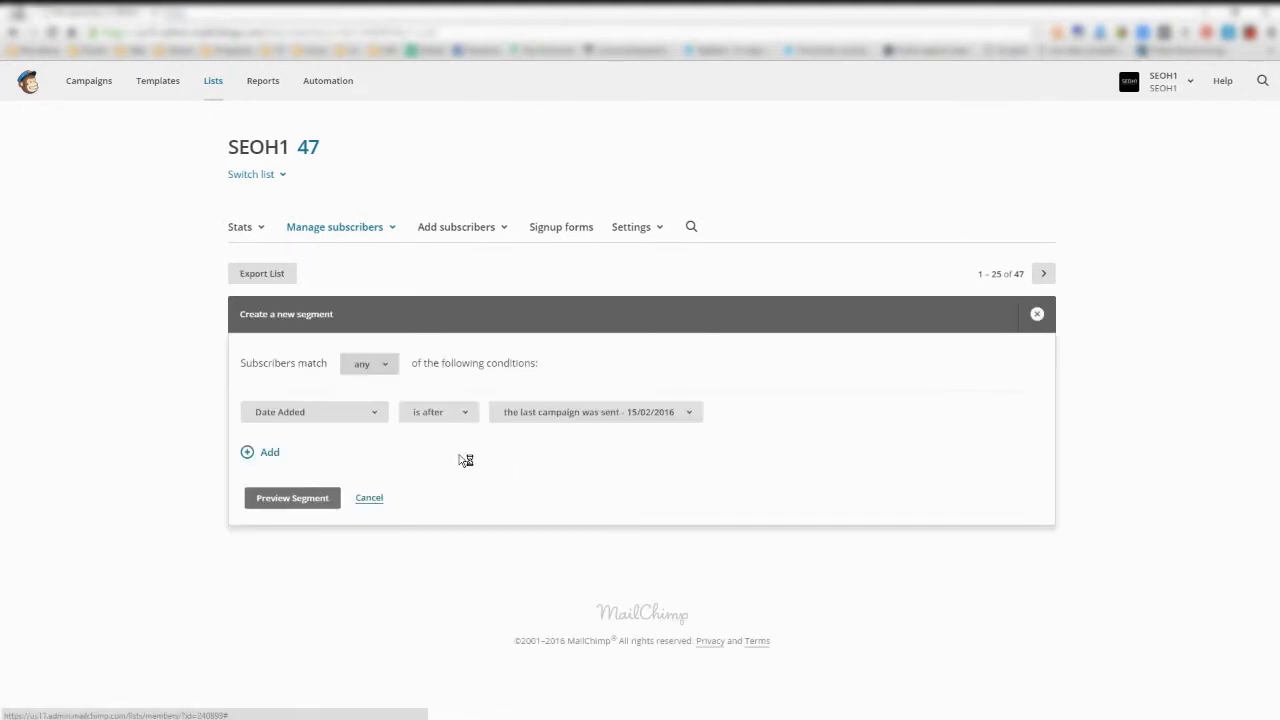
Set the segment condition to Campaign Activity, did not open, All of the Last 10 Campaigns.
click(318, 419)
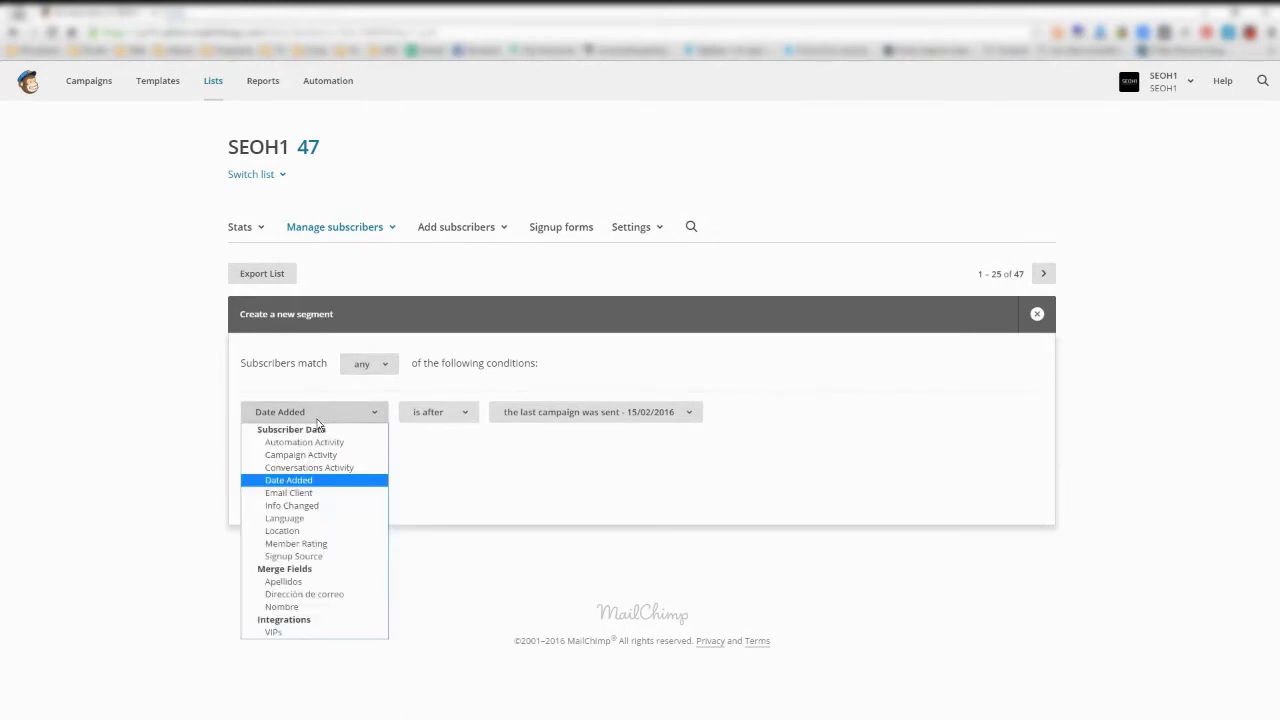
click(330, 456)
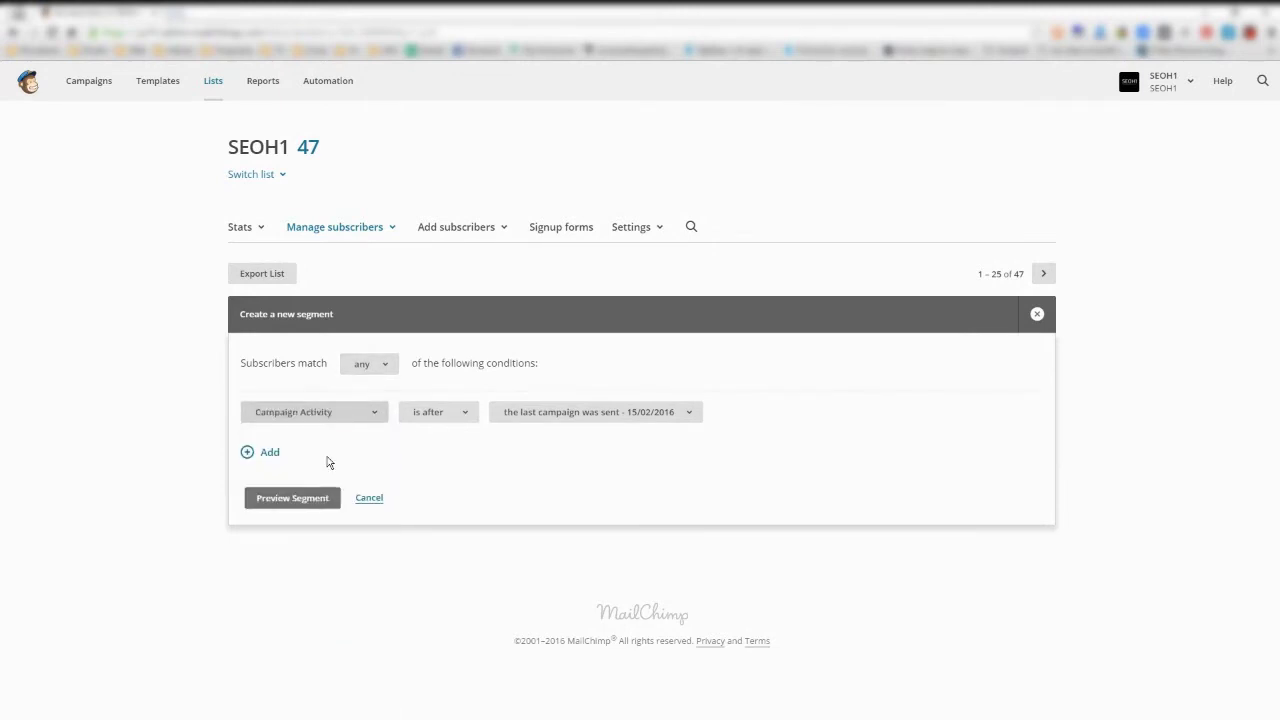
click(447, 421)
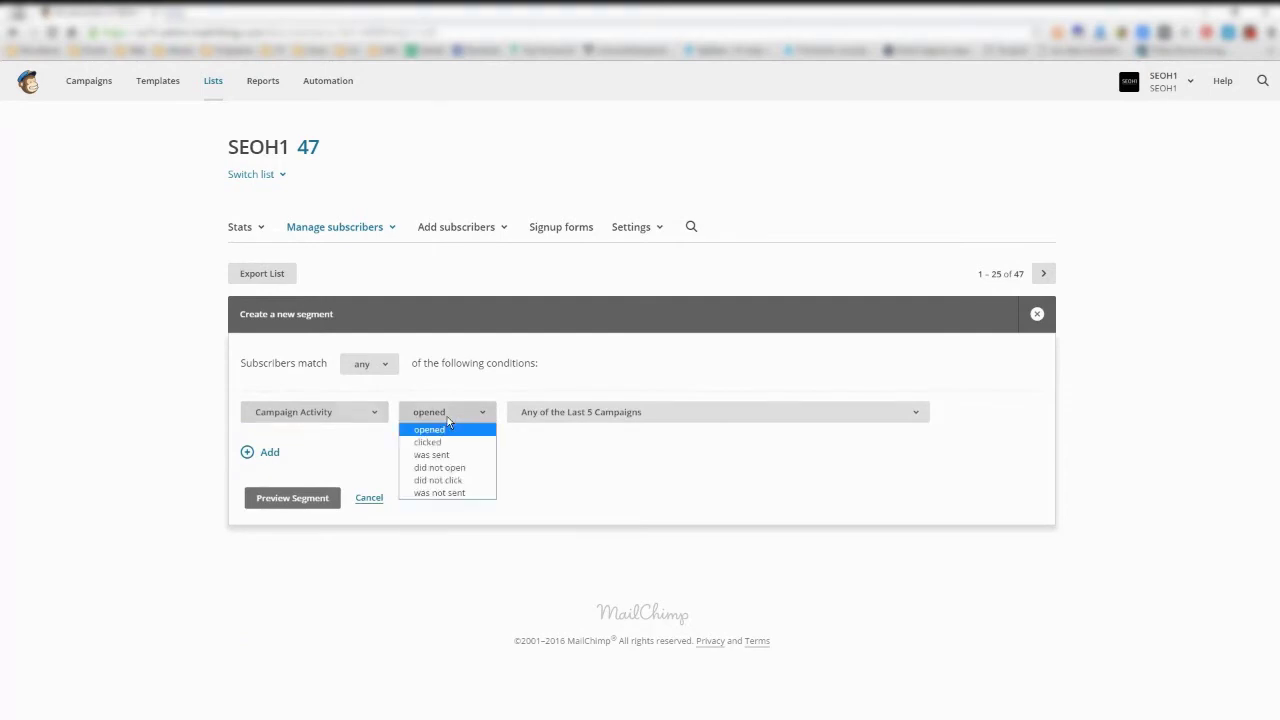
click(428, 469)
click(544, 420)
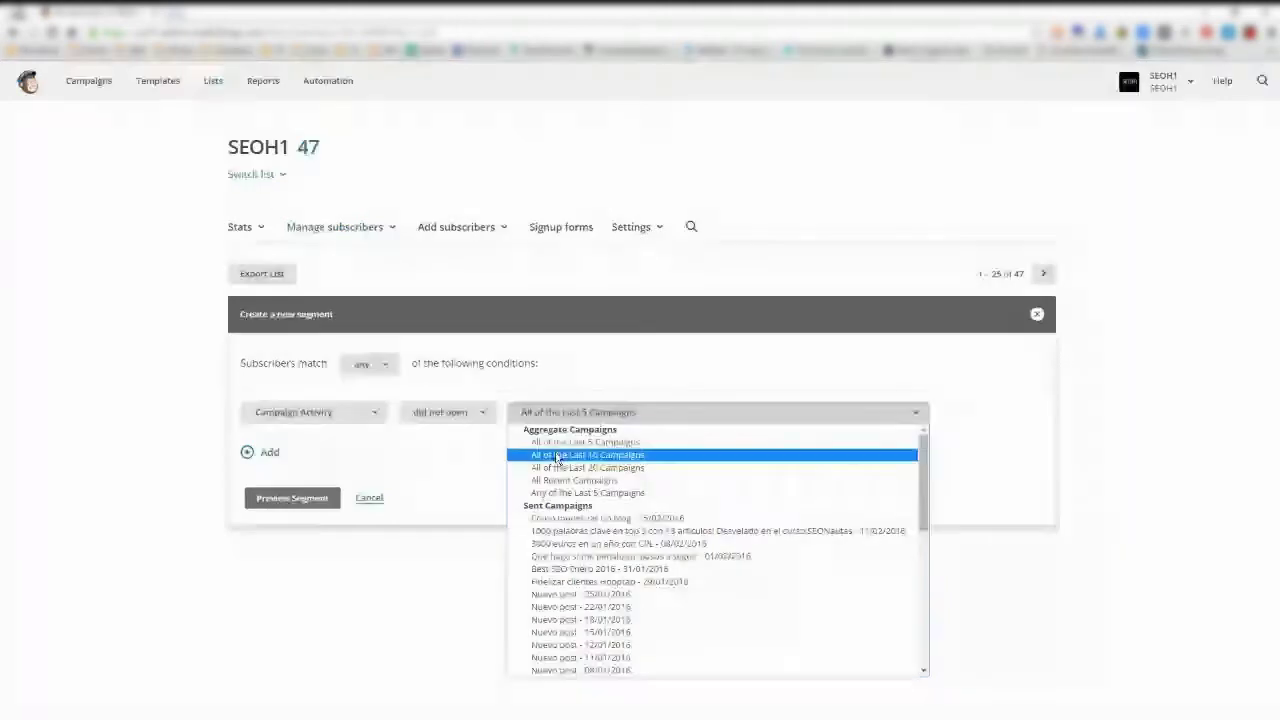
click(560, 456)
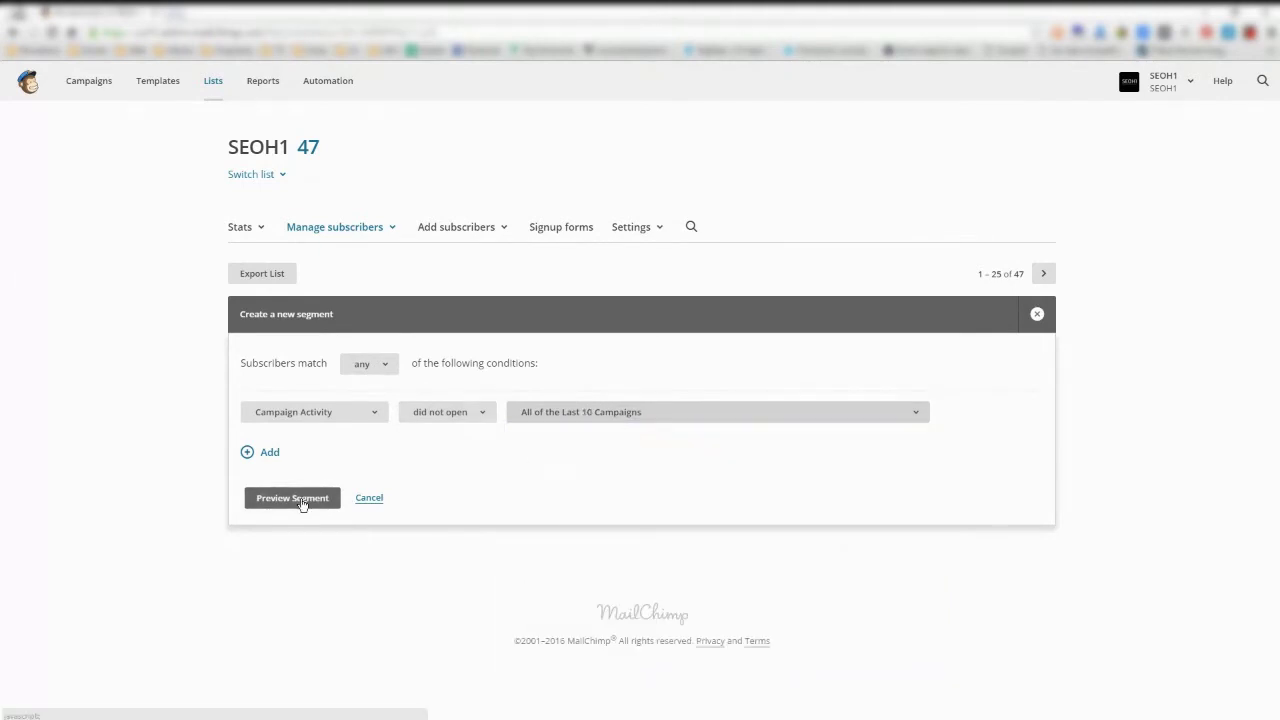
Preview the segment and look through the subscribers that match the condition.
click(292, 498)
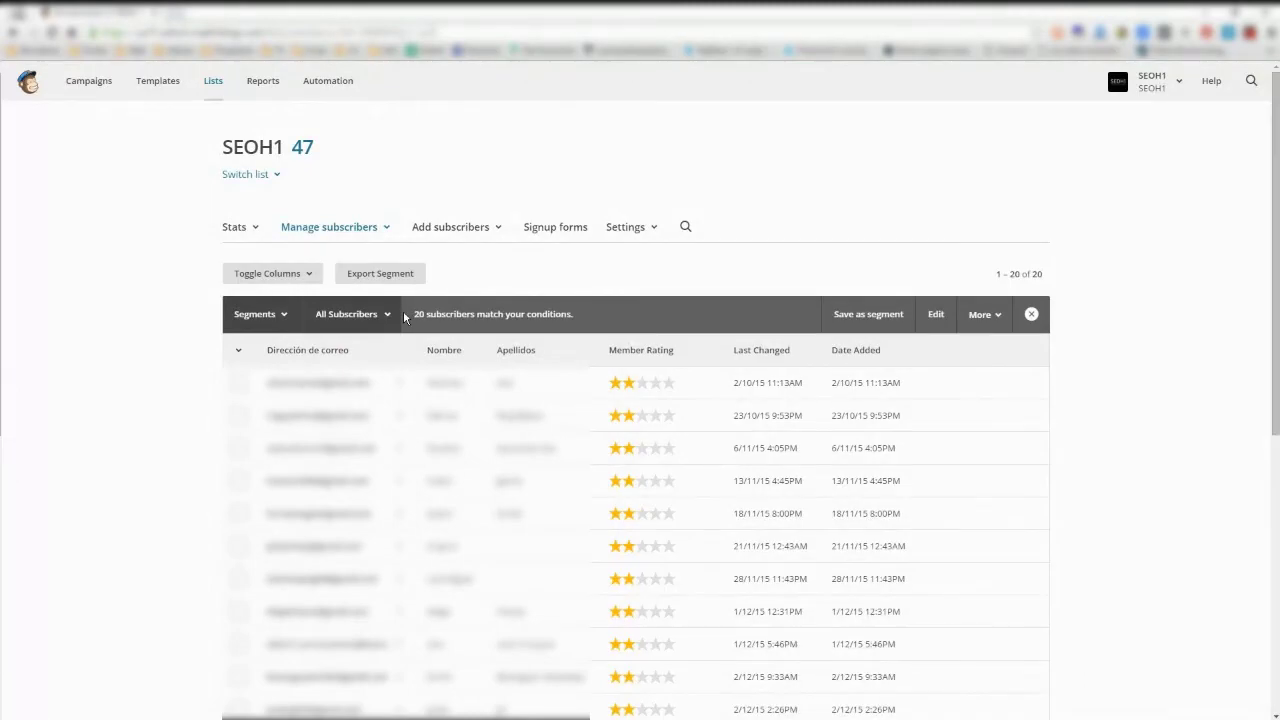
scroll(405, 318, down, 2)
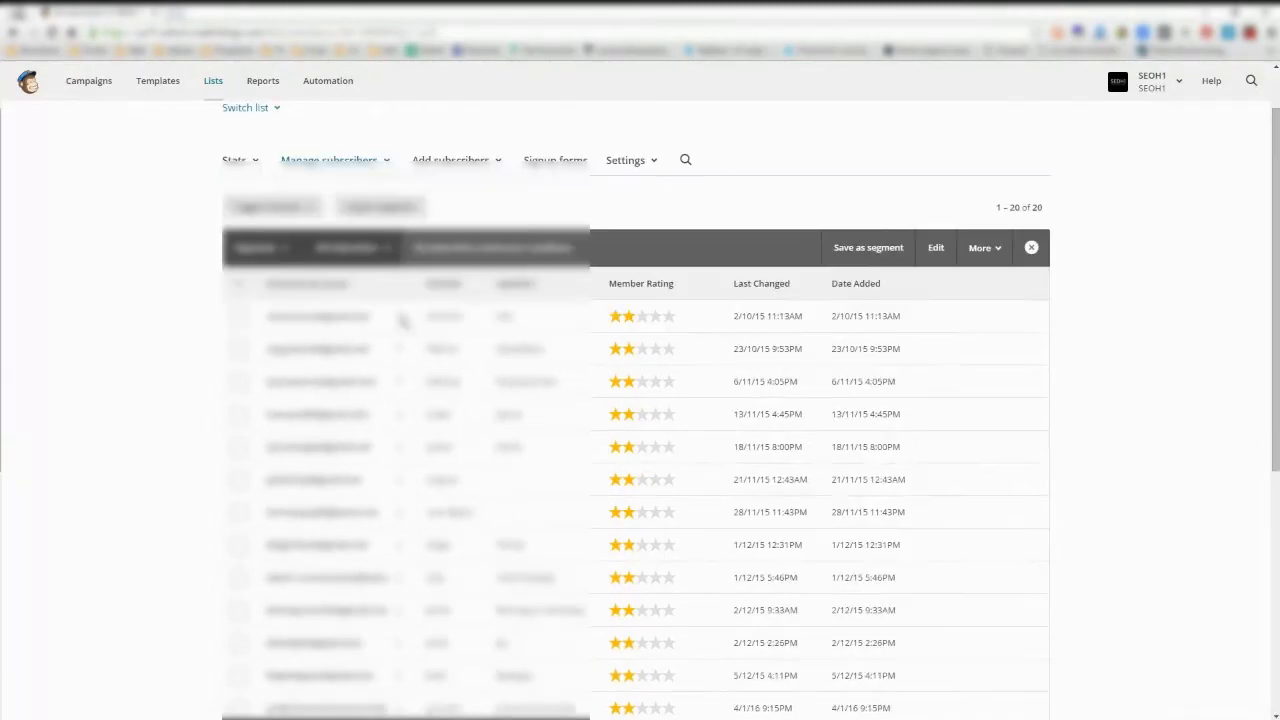
scroll(400, 318, up, 2)
scroll(397, 318, down, 3)
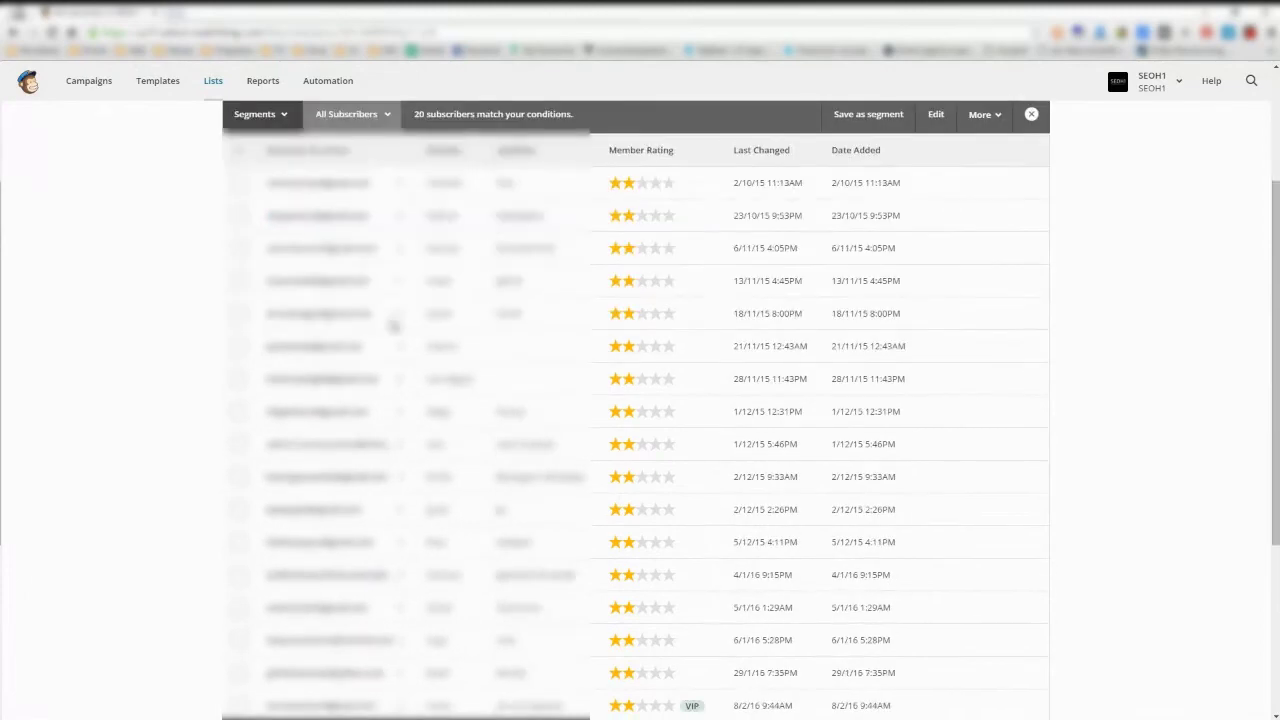
scroll(395, 322, up, 3)
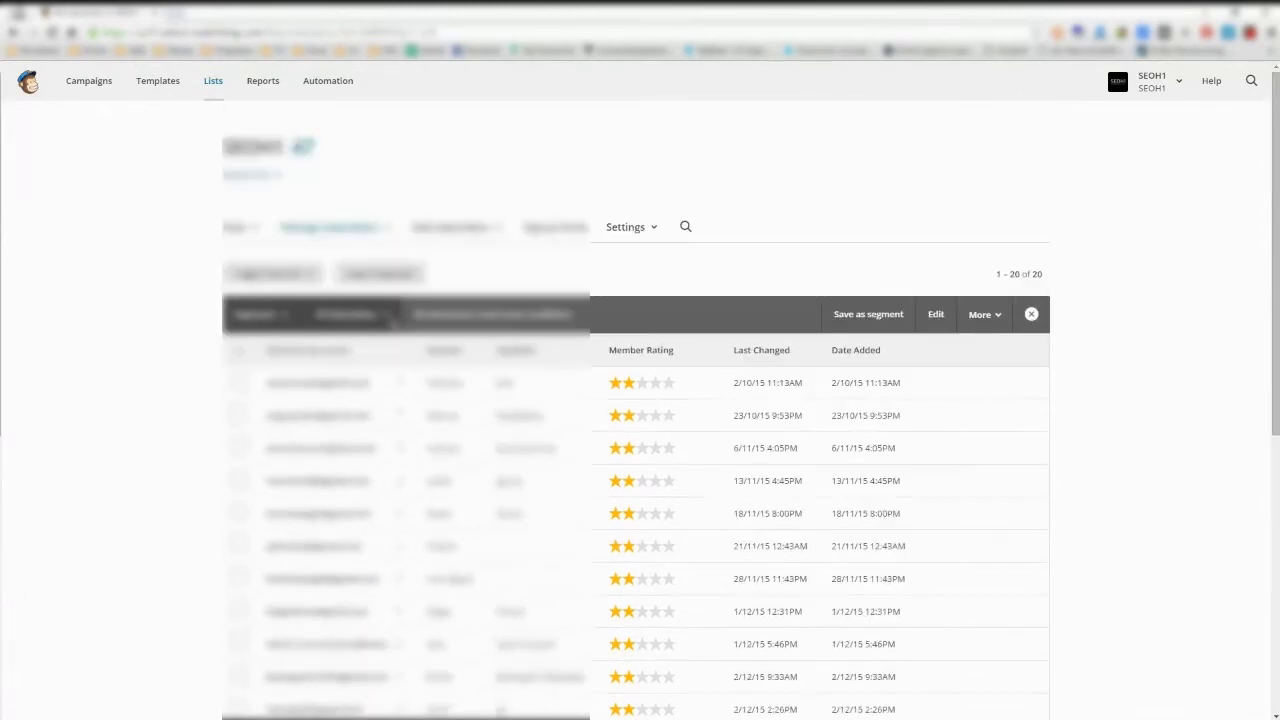
Save the previewed conditions as a segment named "Not open 10 campañas" and look over its subscribers.
click(882, 318)
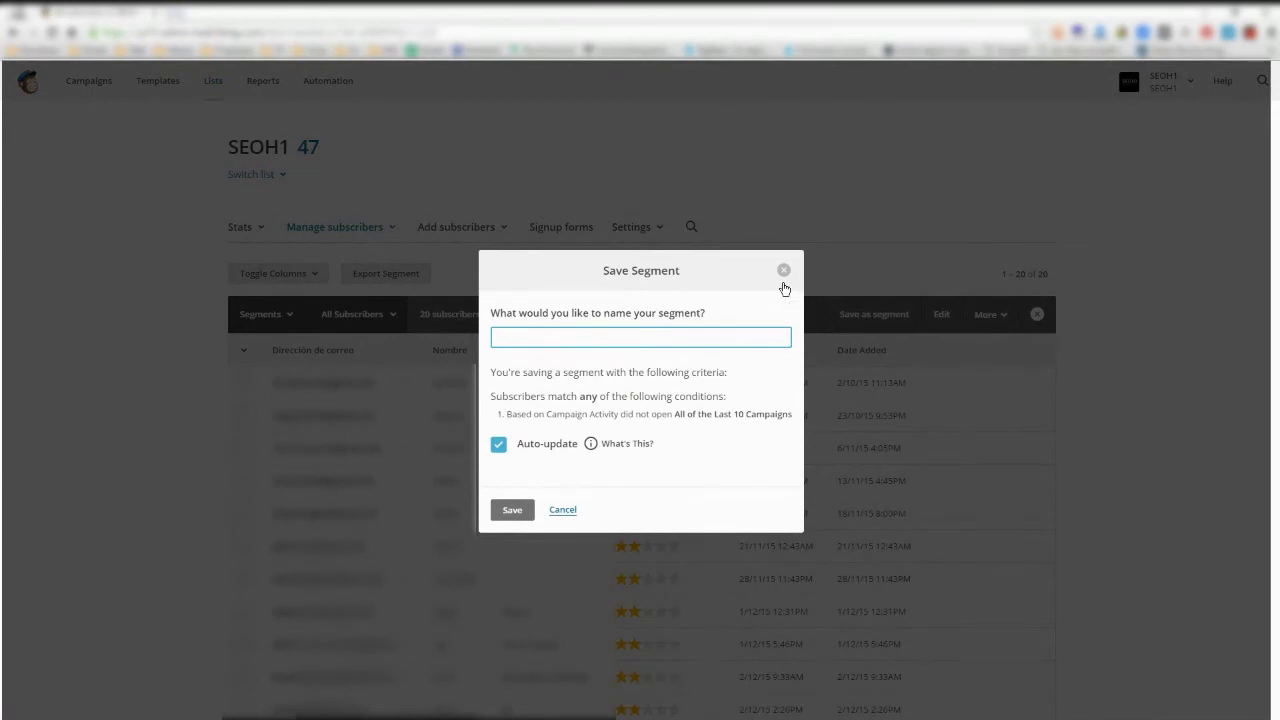
text(Not open 10 campañas)
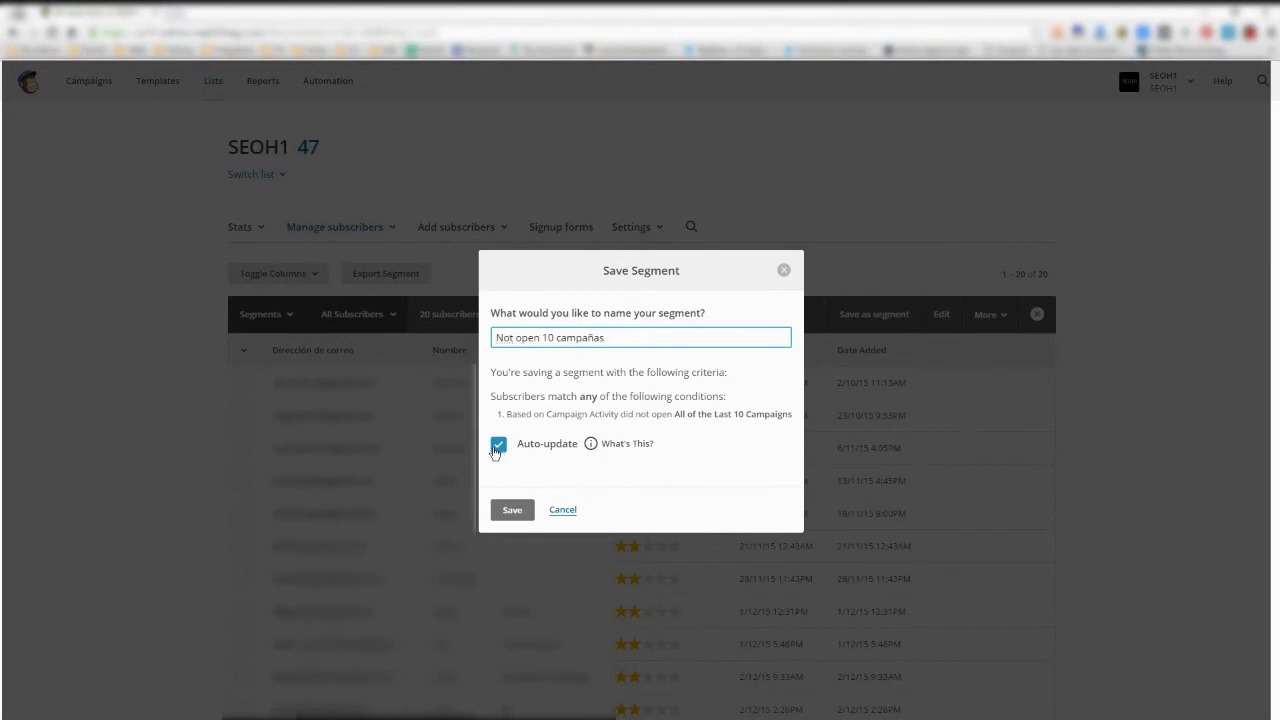
click(511, 511)
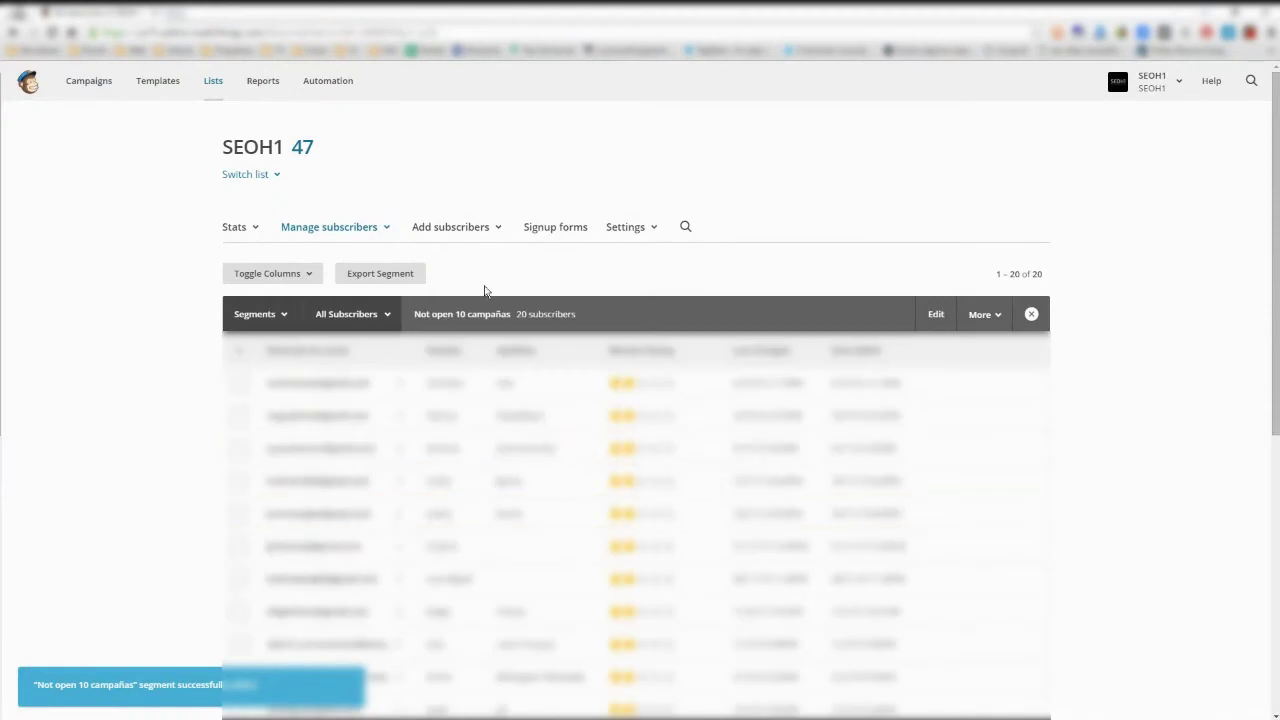
scroll(512, 320, down, 3)
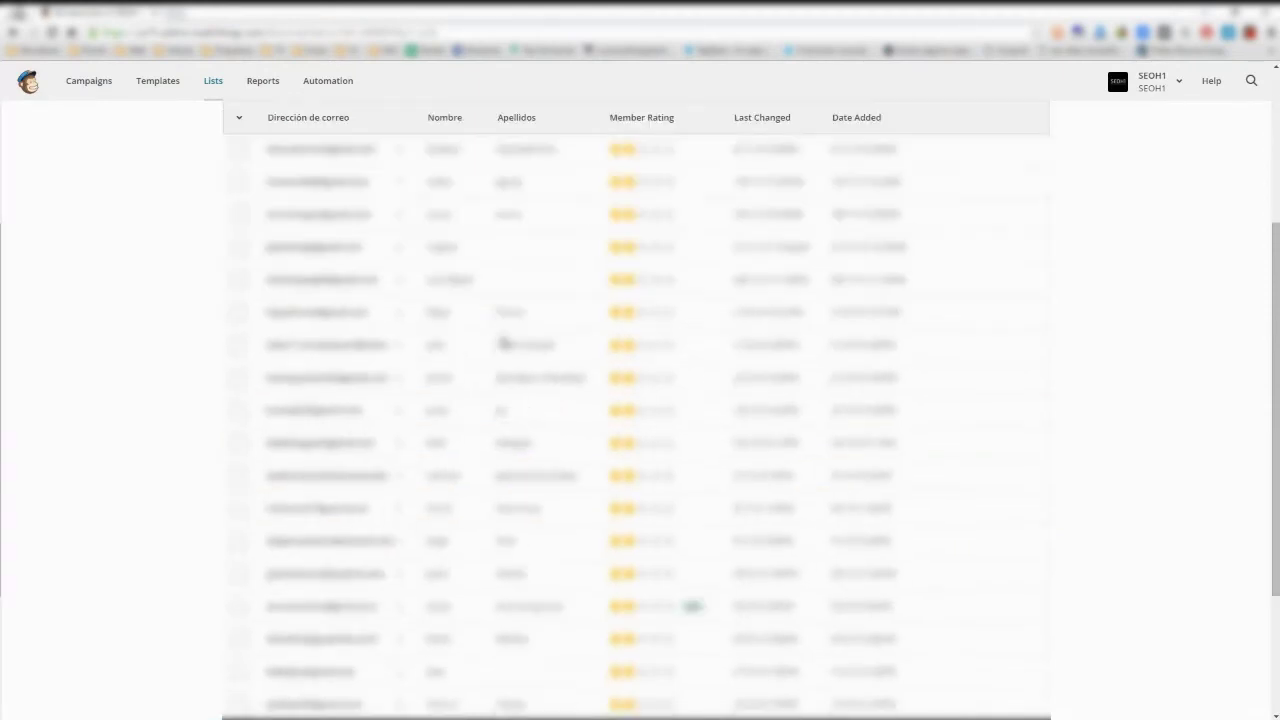
scroll(504, 343, up, 3)
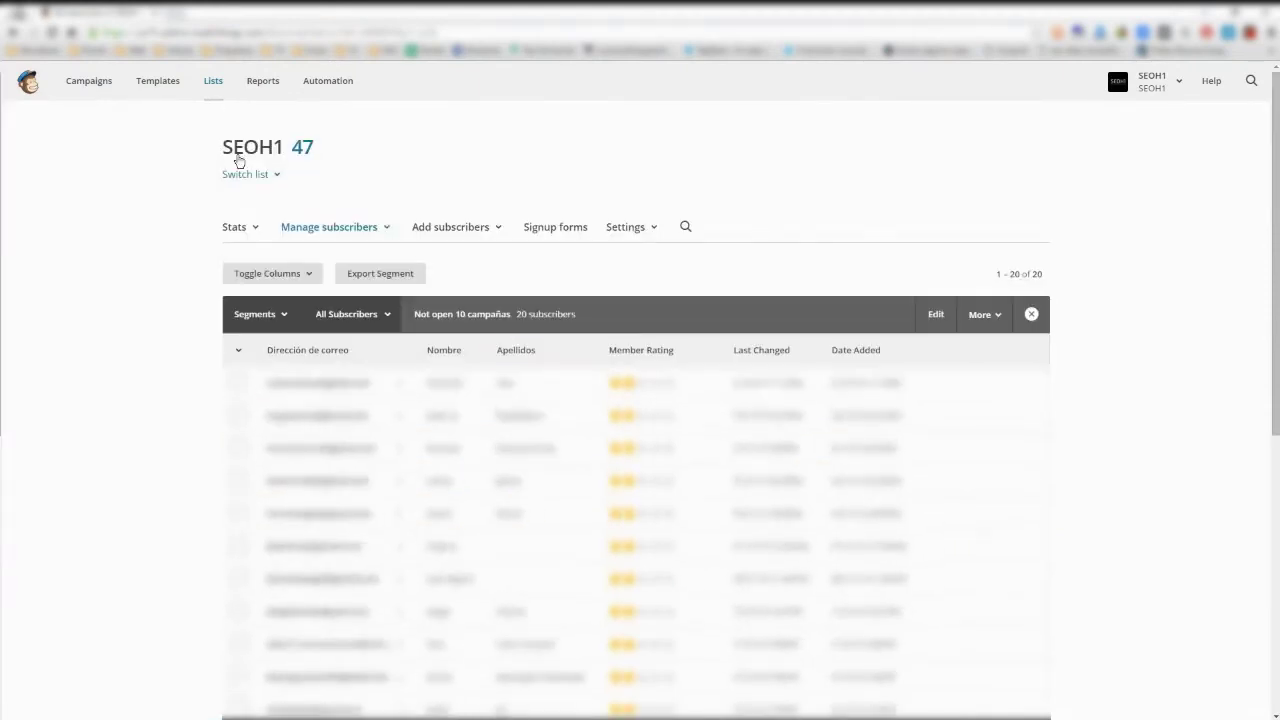
Start a new campaign of the Regular campaign type.
click(80, 82)
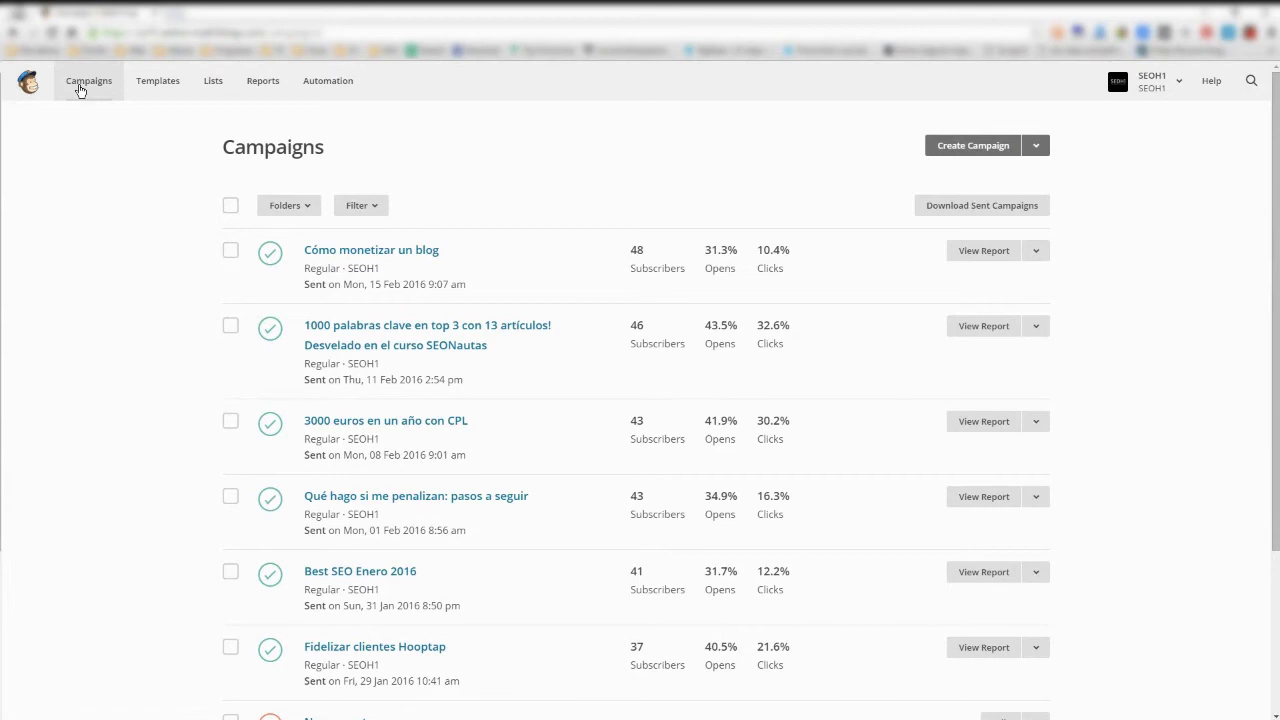
click(971, 146)
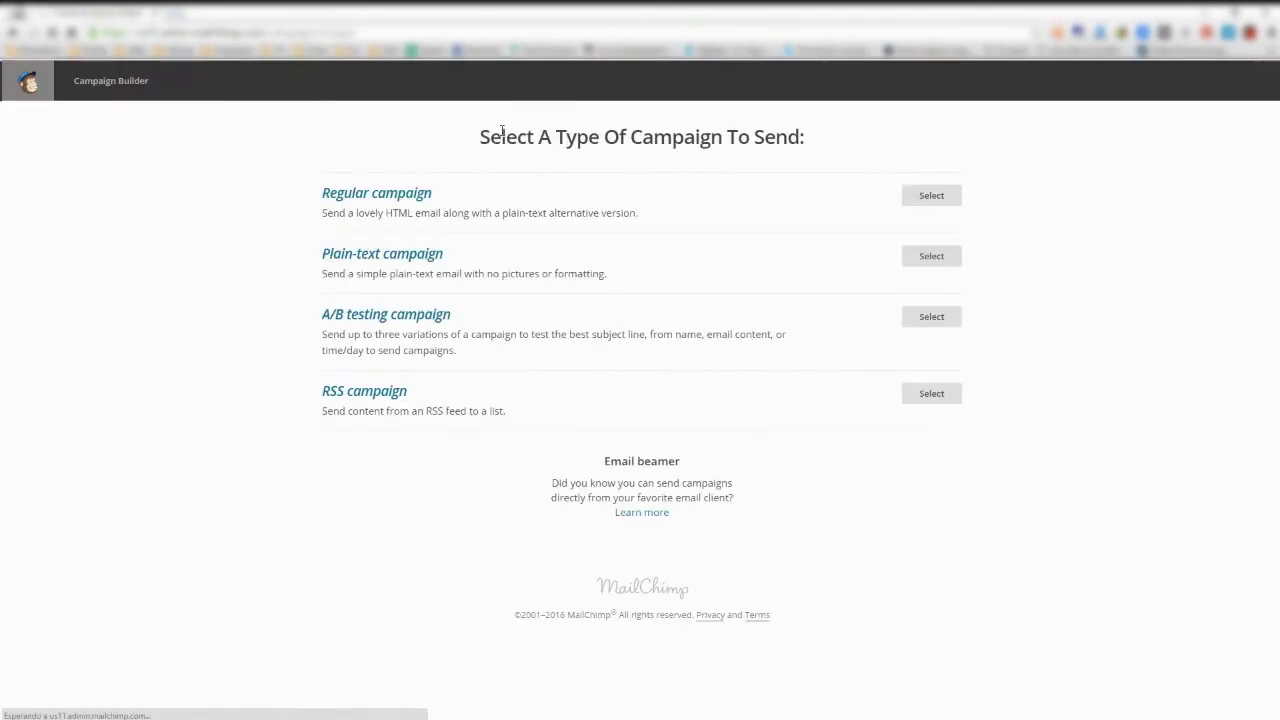
click(939, 199)
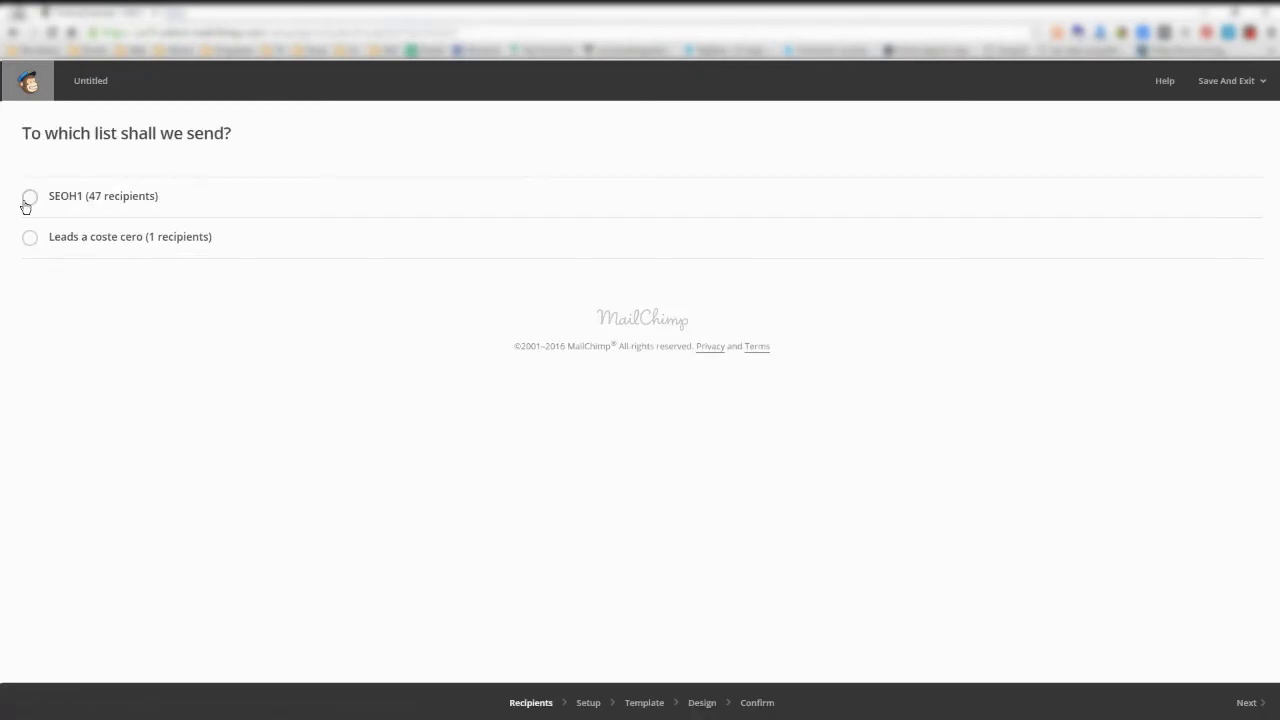
Address the campaign to the SEOH1 list's saved segment "Not open 10 campañas" and continue to the campaign info setup.
click(27, 205)
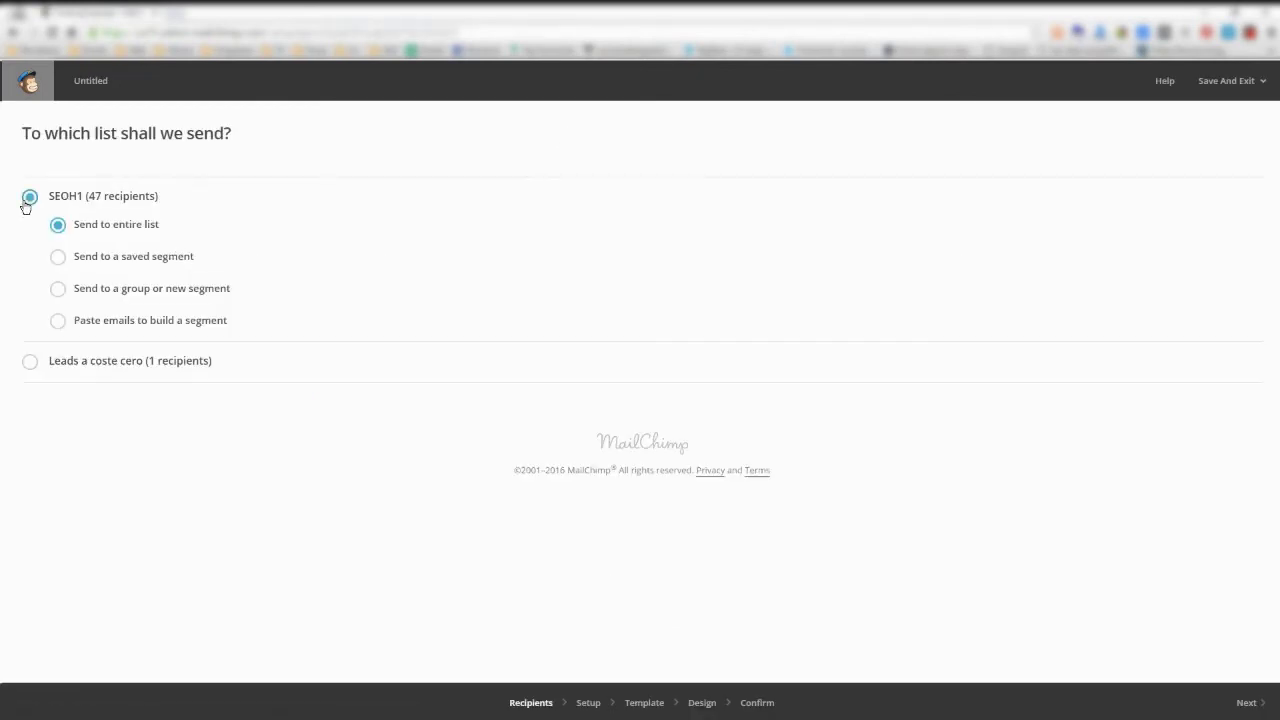
click(57, 258)
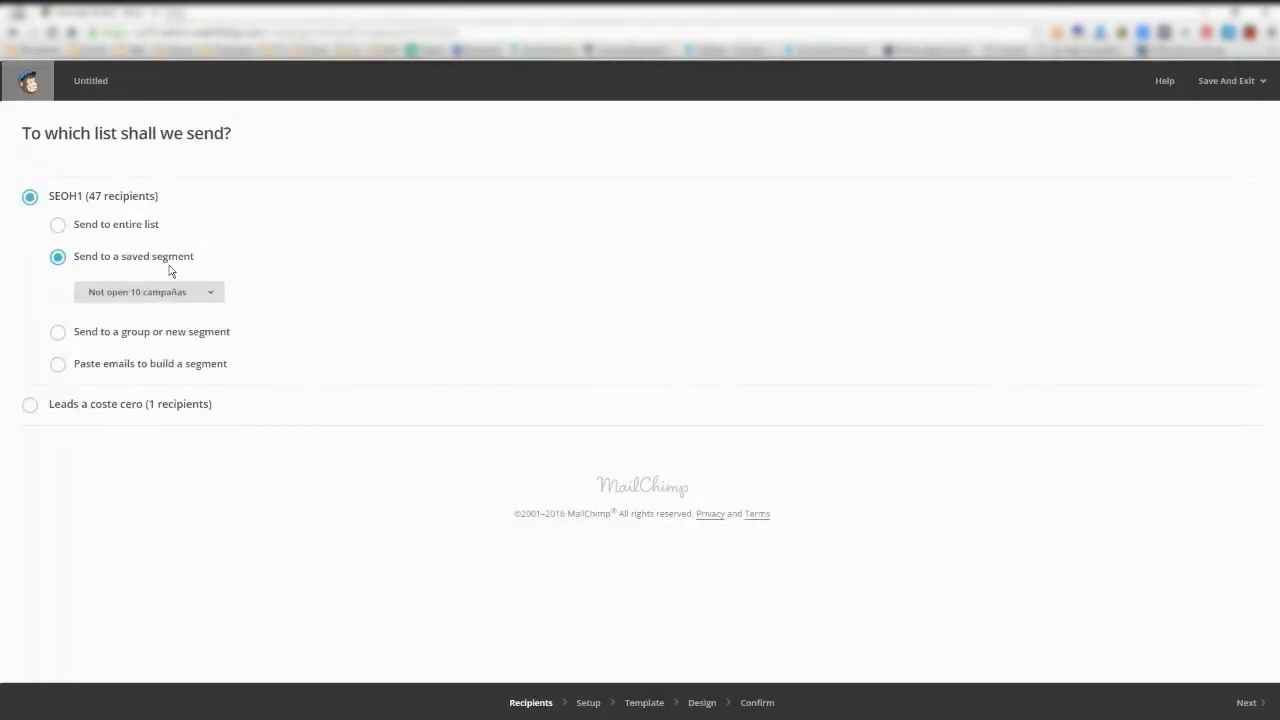
click(192, 292)
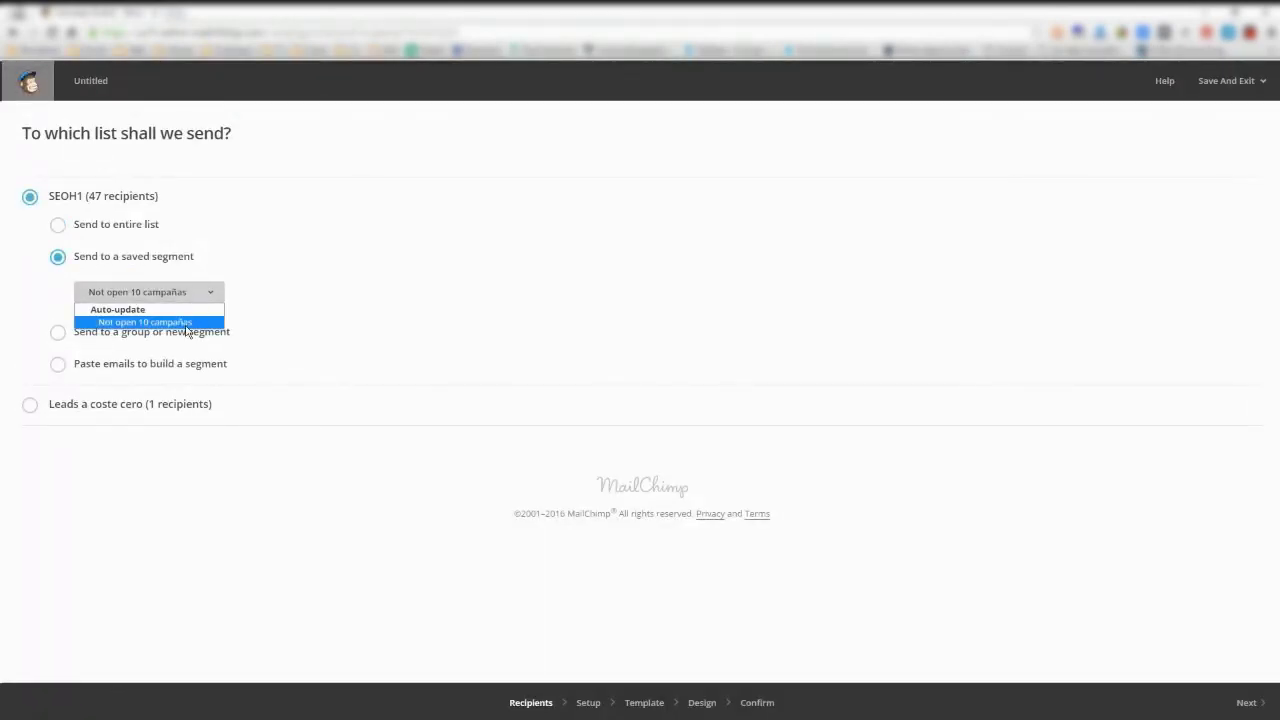
click(186, 324)
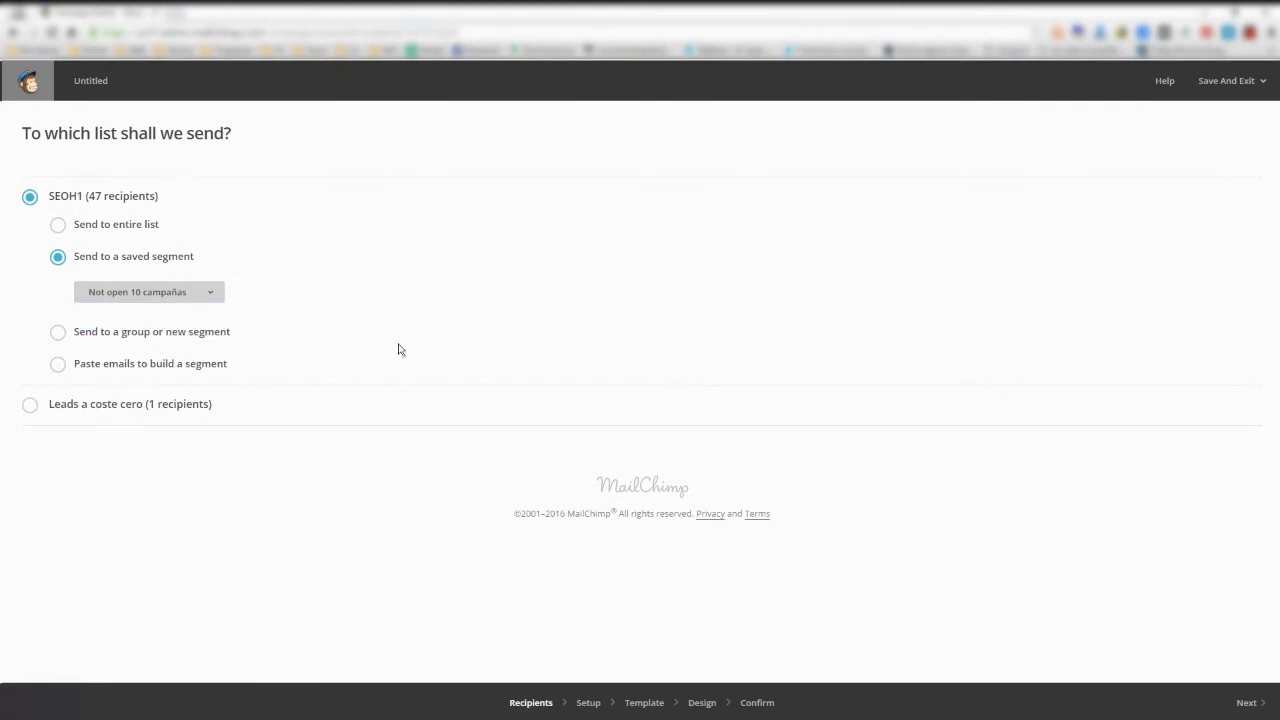
click(150, 292)
click(145, 326)
click(1249, 704)
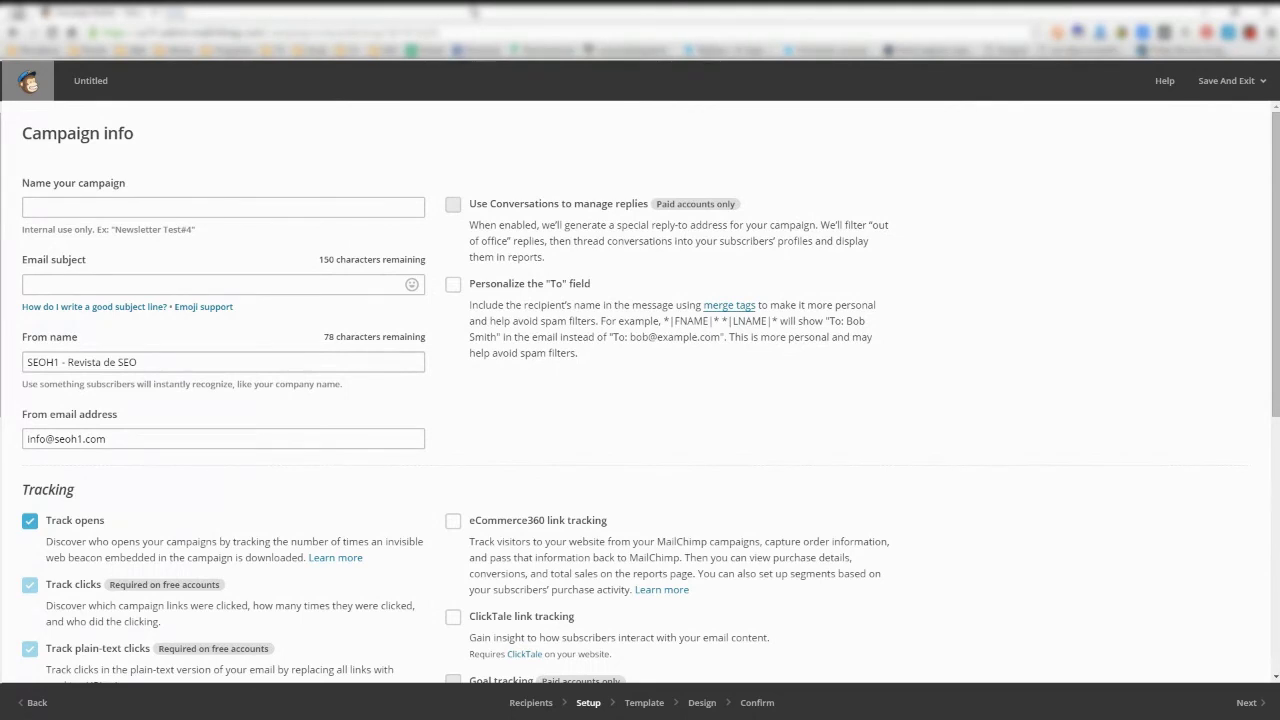
click(304, 206)
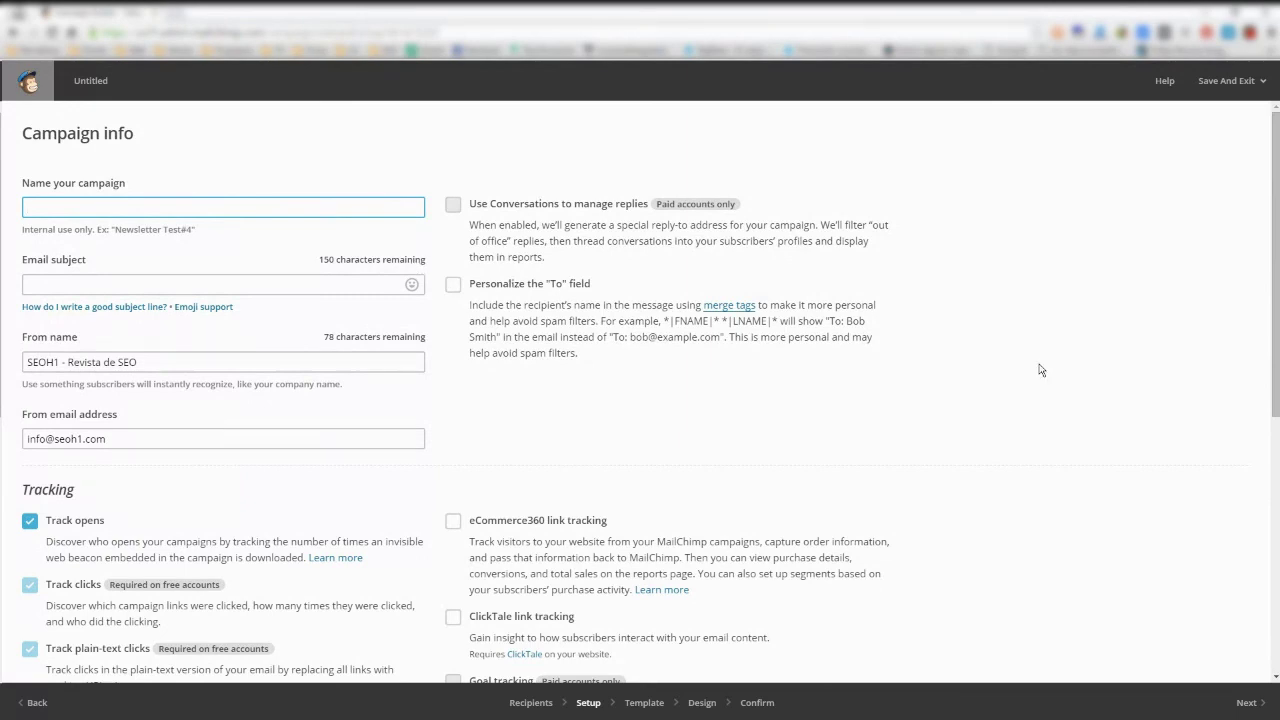
Leave the campaign builder and go back to the lists overview.
click(26, 86)
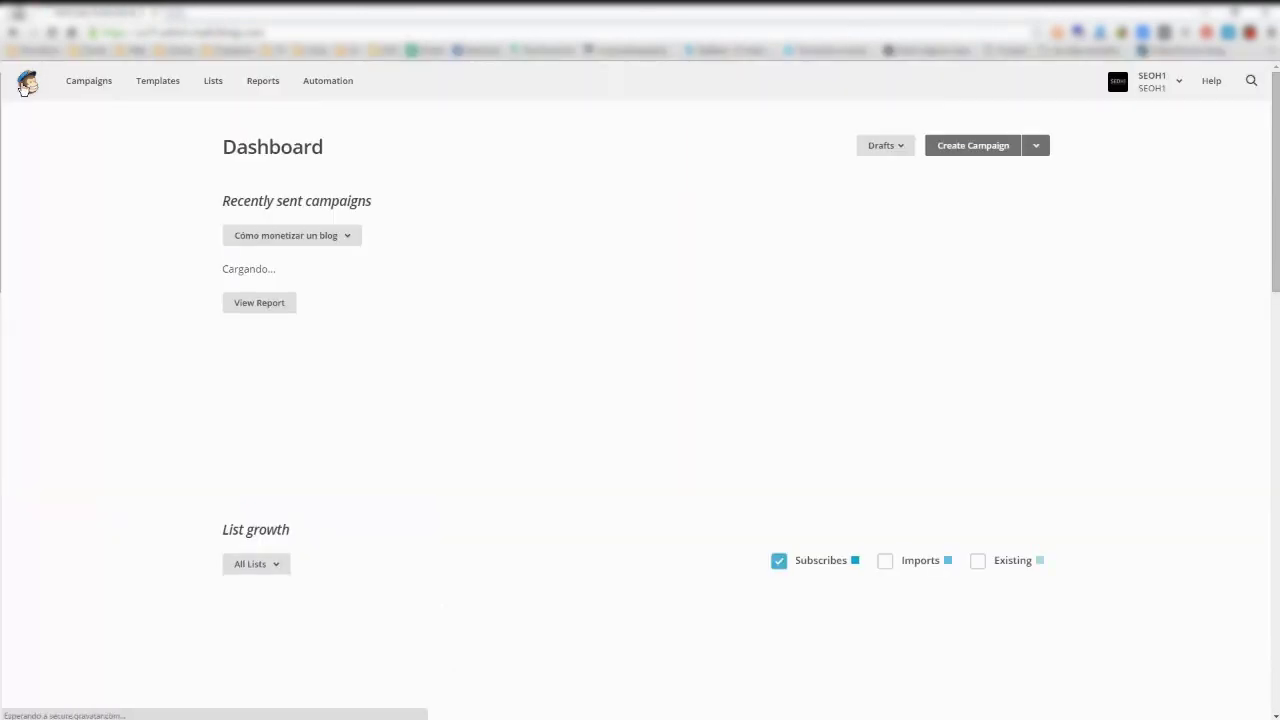
click(211, 88)
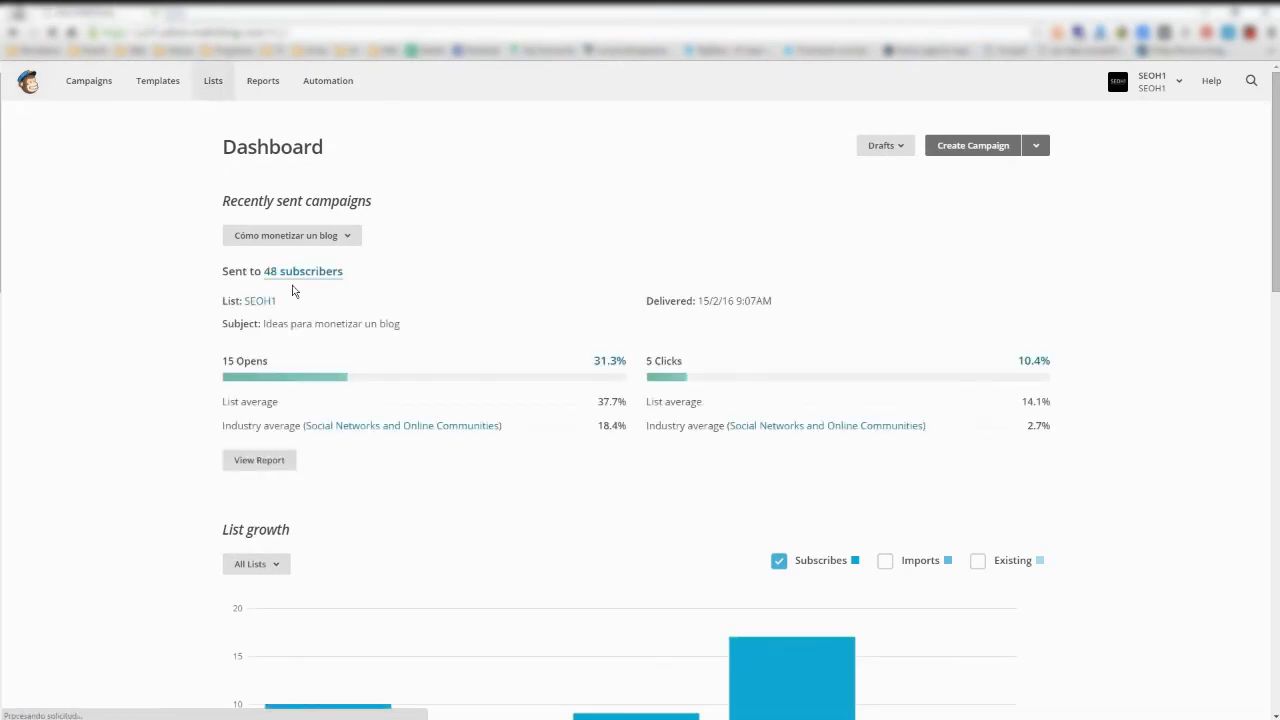